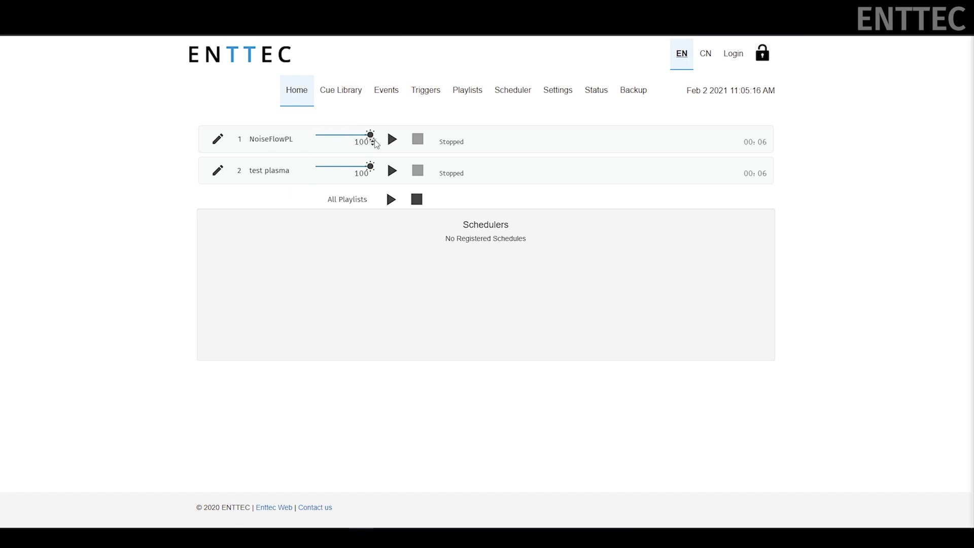
# Step: Set NoiseFlowPL's brightness to 96, then play, pause and stop it
pyautogui.moveTo(370, 135)
pyautogui.mouseDown()
pyautogui.moveTo(321, 135)
pyautogui.moveTo(368, 135)
pyautogui.mouseUp()
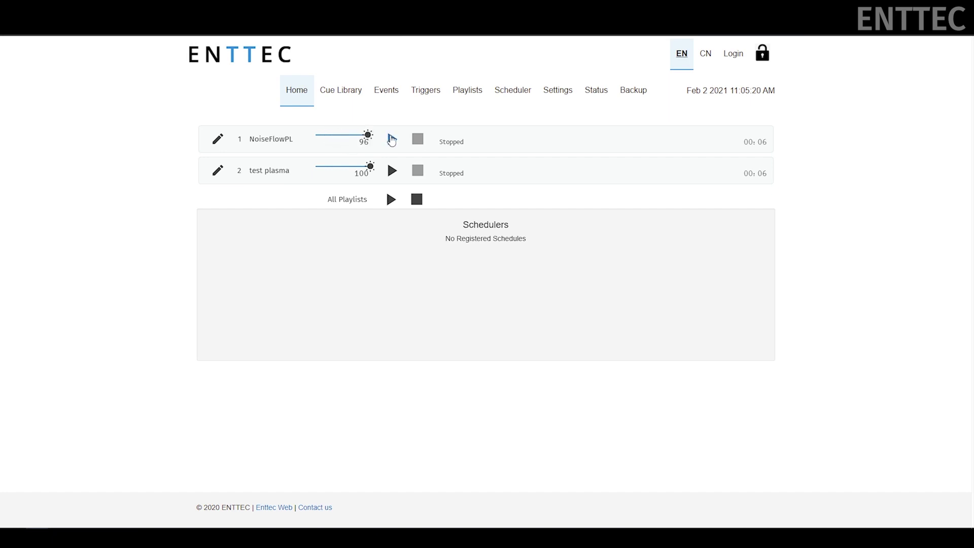
pyautogui.click(392, 139)
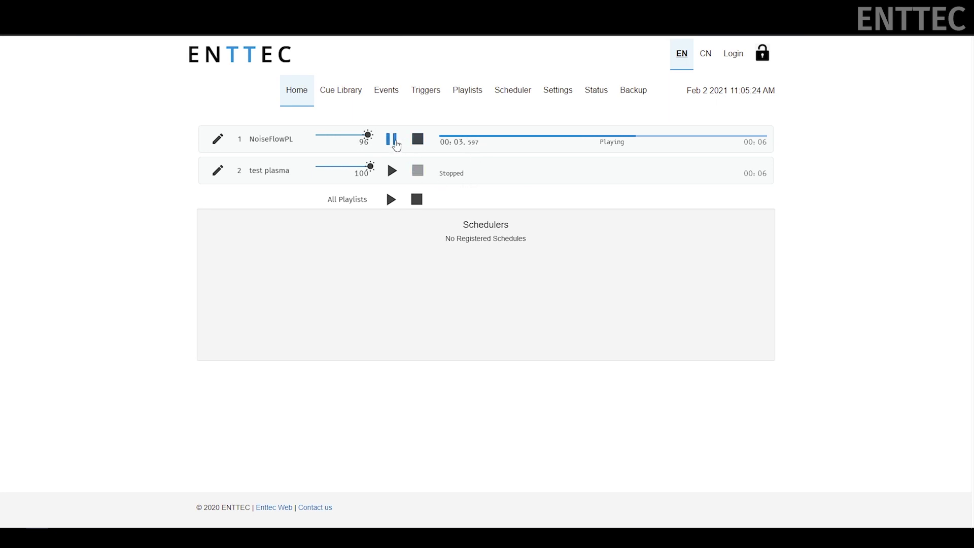
pyautogui.click(392, 139)
pyautogui.click(419, 139)
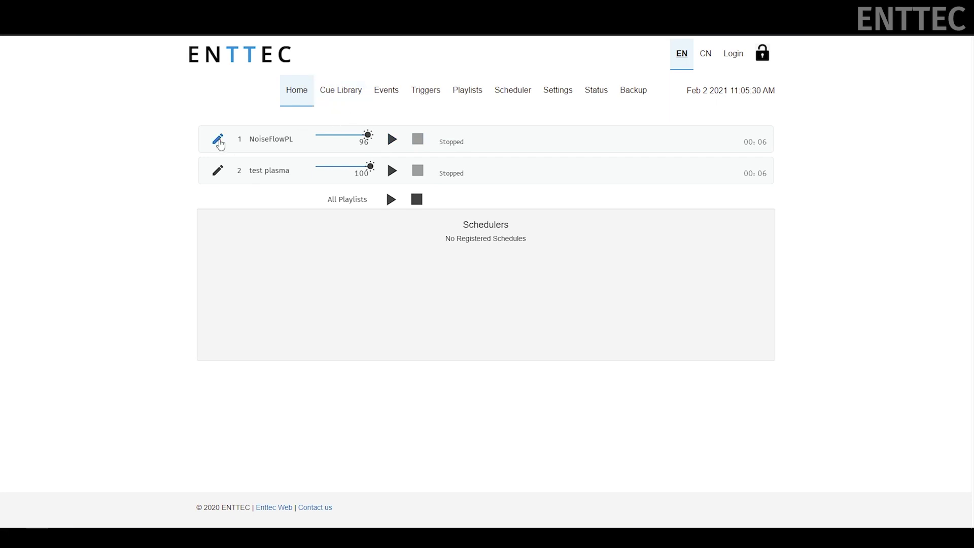
# Step: Load NoiseFlowPL into the editor via its row's edit pencil
pyautogui.click(218, 142)
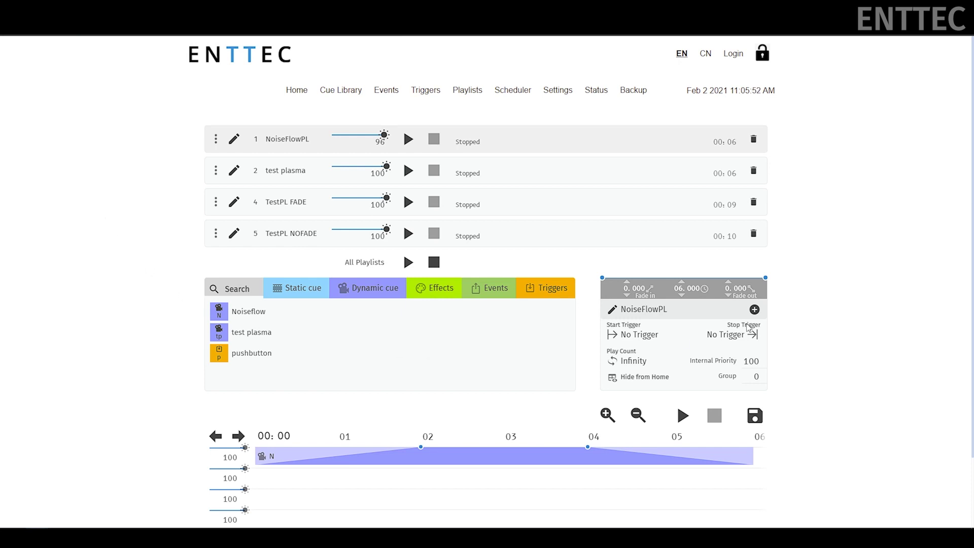
# Step: Create a new playlist named 'Playlist' and choose 10 as its play count
pyautogui.click(756, 310)
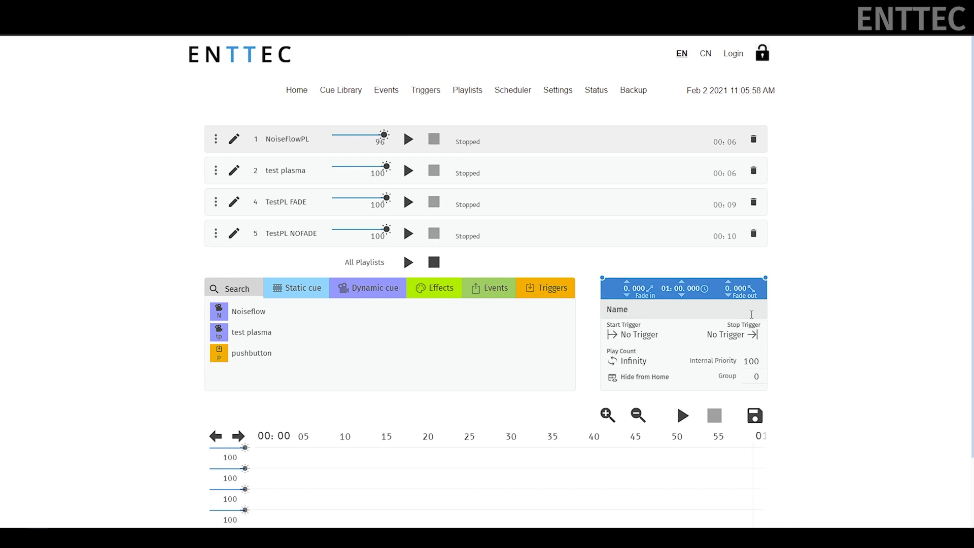
pyautogui.write('Playlist')
pyautogui.click(634, 363)
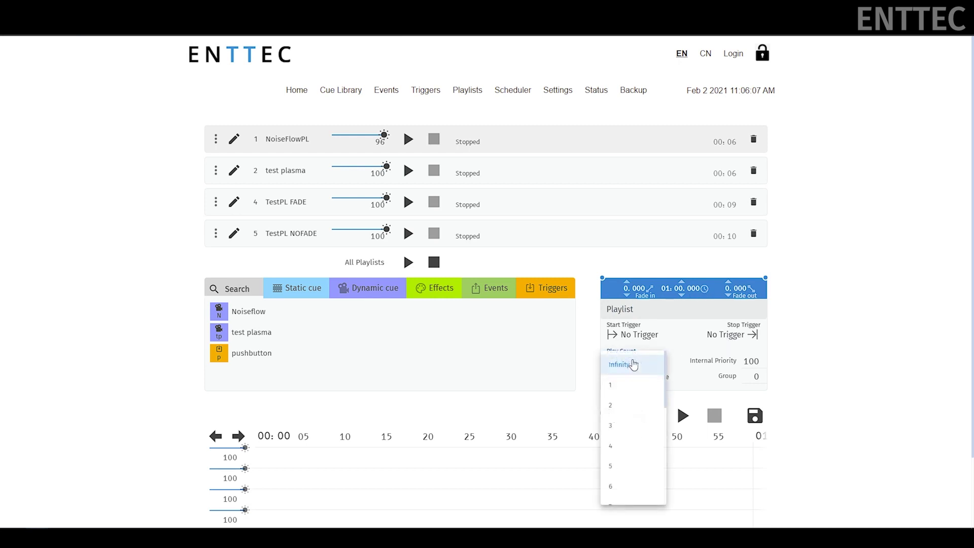
pyautogui.click(634, 365)
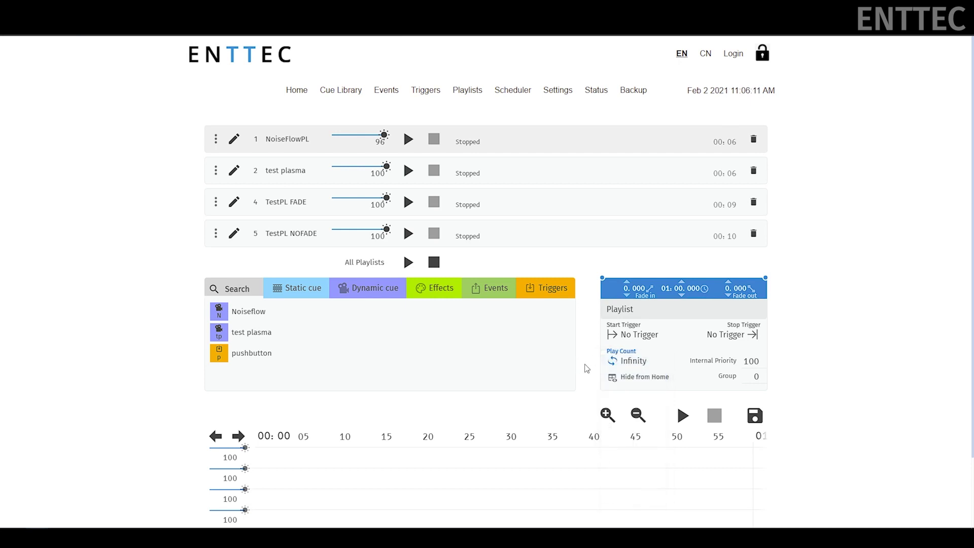
pyautogui.click(616, 365)
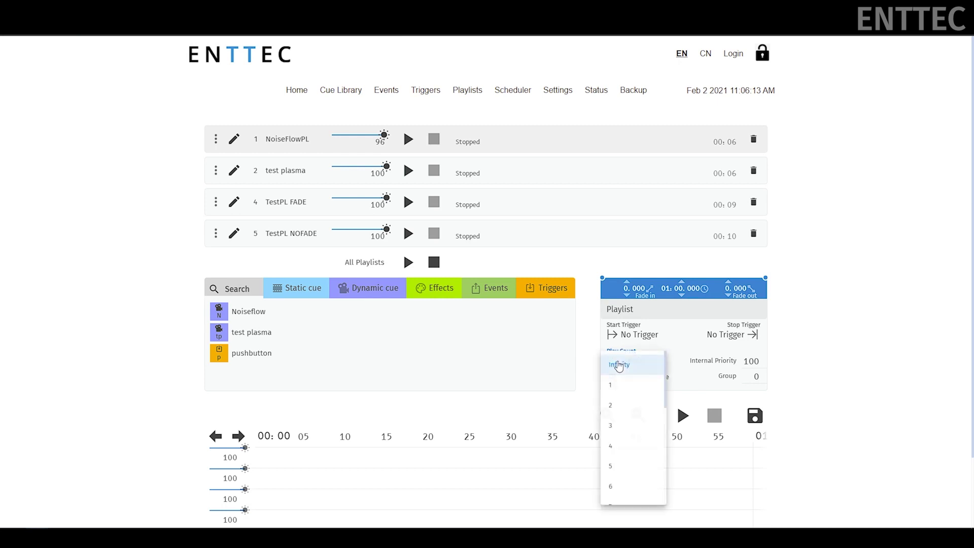
pyautogui.scroll(-3, 620, 378)
pyautogui.scroll(-20, 621, 381)
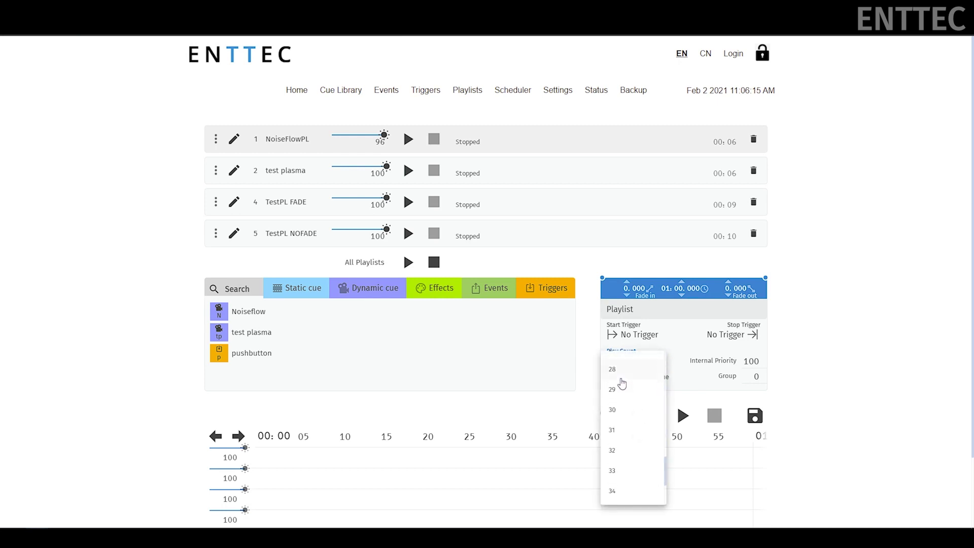
pyautogui.scroll(20, 622, 383)
pyautogui.click(627, 390)
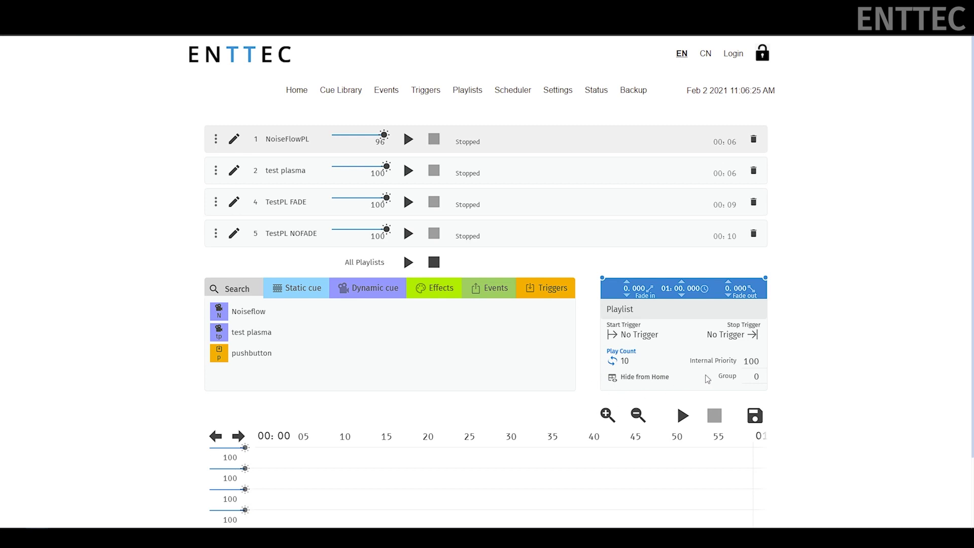
pyautogui.click(763, 361)
pyautogui.click(764, 376)
pyautogui.click(763, 379)
pyautogui.click(815, 396)
# Step: Turn on Hide from Home, save the playlist, and confirm it's absent from Home
pyautogui.click(612, 377)
pyautogui.click(754, 415)
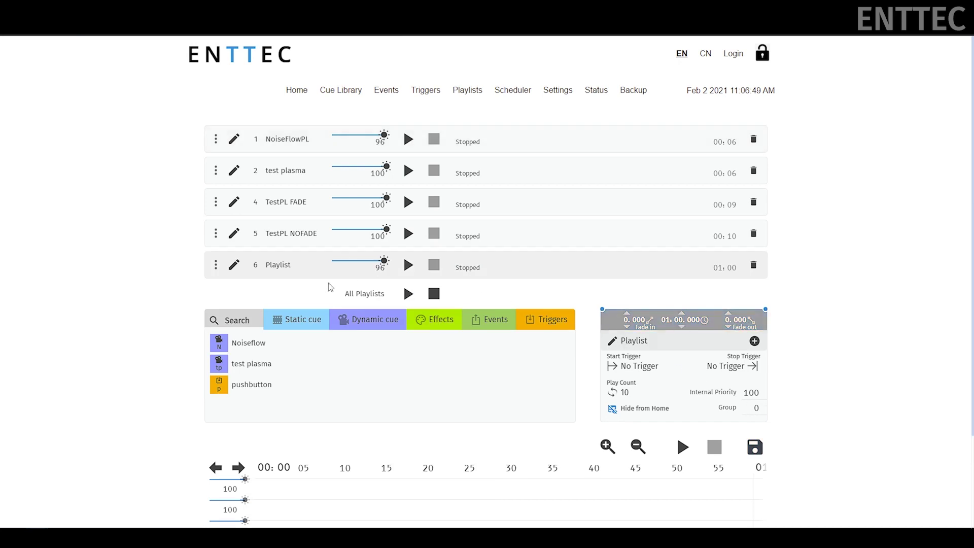
pyautogui.click(292, 93)
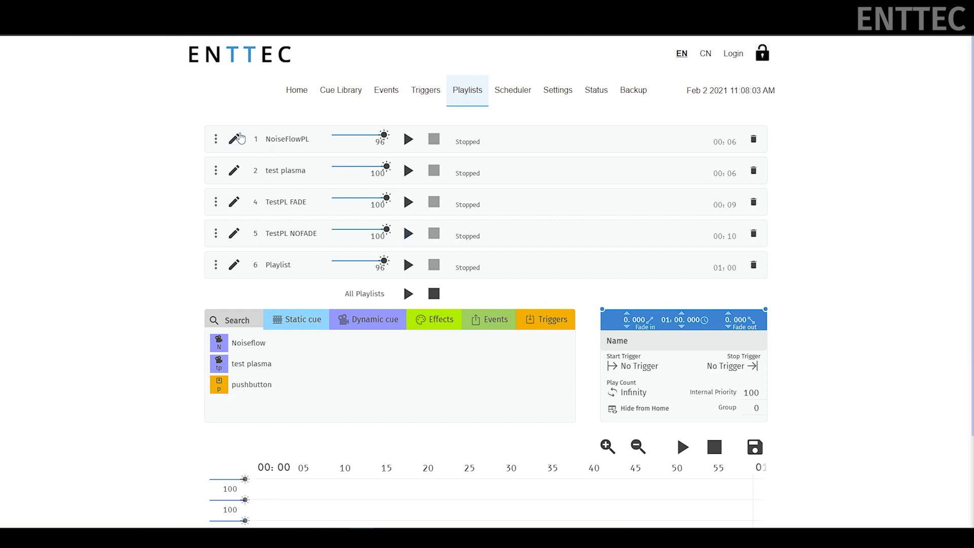
# Step: Load NoiseFlowPL and raise its playlist Fade in to 02.000 seconds
pyautogui.click(234, 138)
pyautogui.scroll(-2, 255, 295)
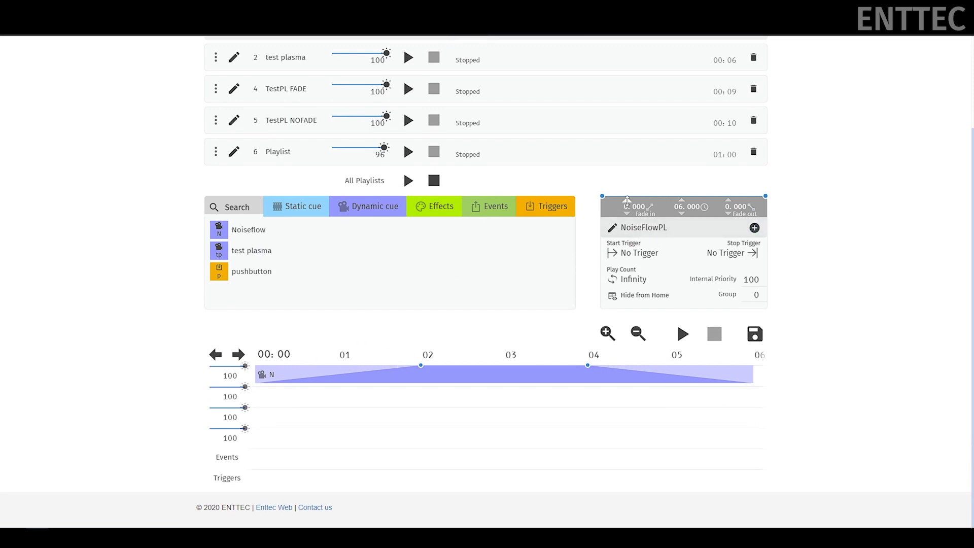
pyautogui.click(626, 199)
pyautogui.click(627, 199)
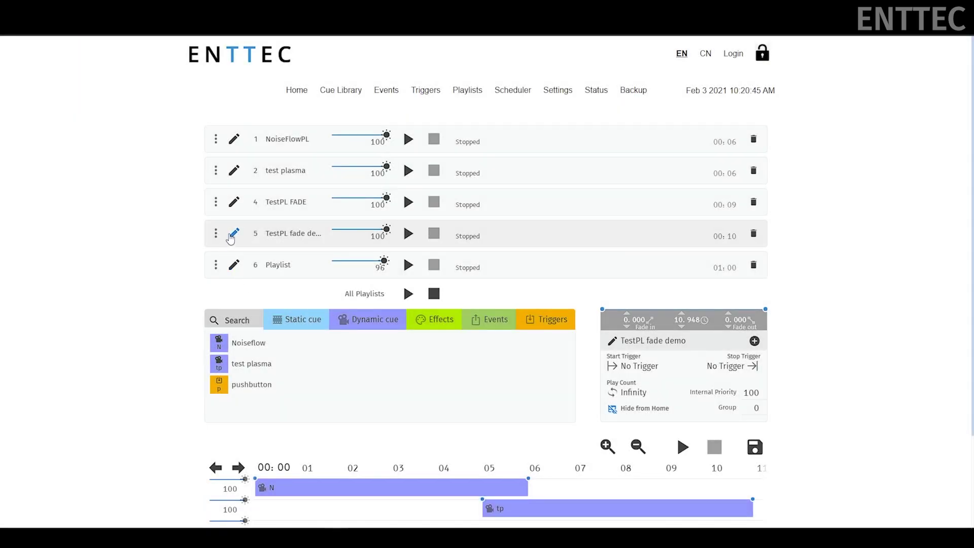
# Step: Select the Noiseflow clip, drag its fade-in to 02, and pull its fade-out slightly left
pyautogui.scroll(-3, 230, 240)
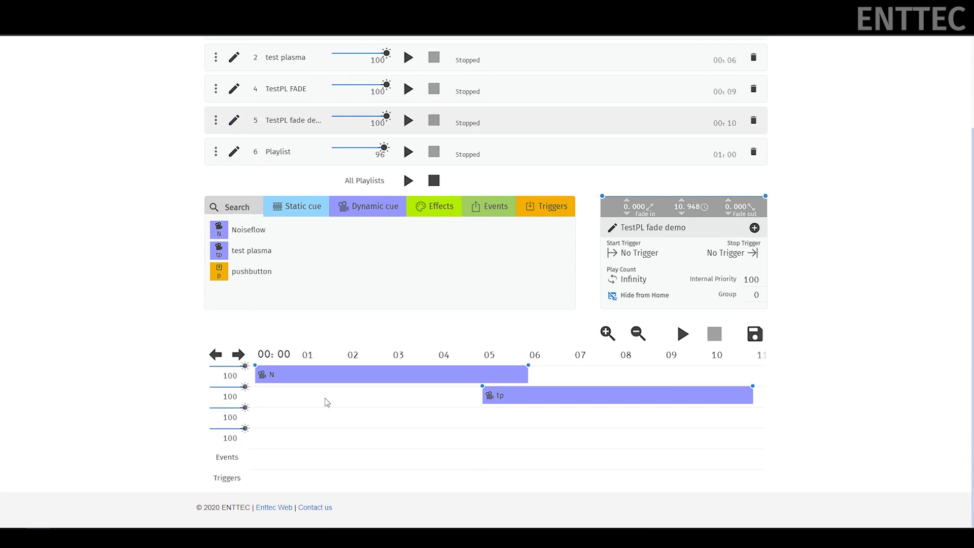
pyautogui.click(324, 379)
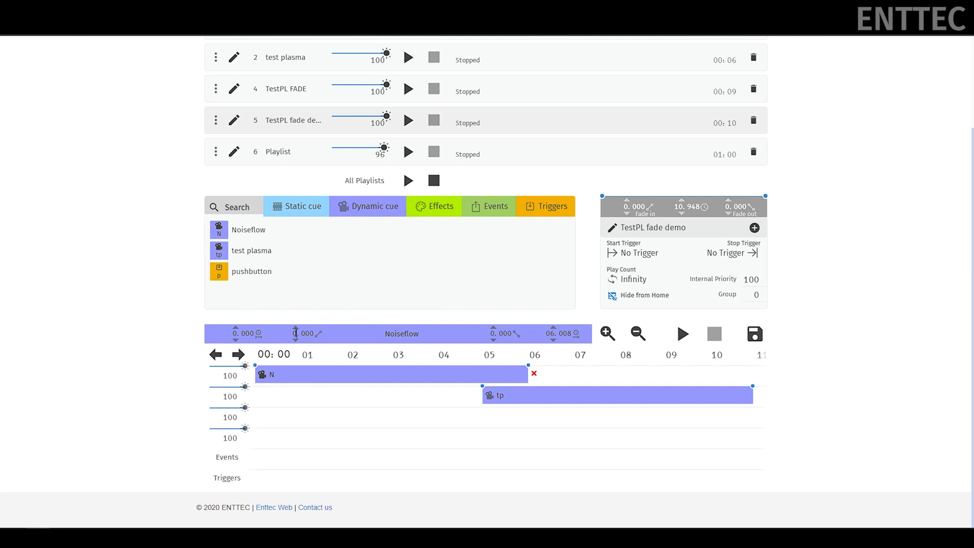
pyautogui.moveTo(296, 333); pyautogui.dragTo(297, 337)
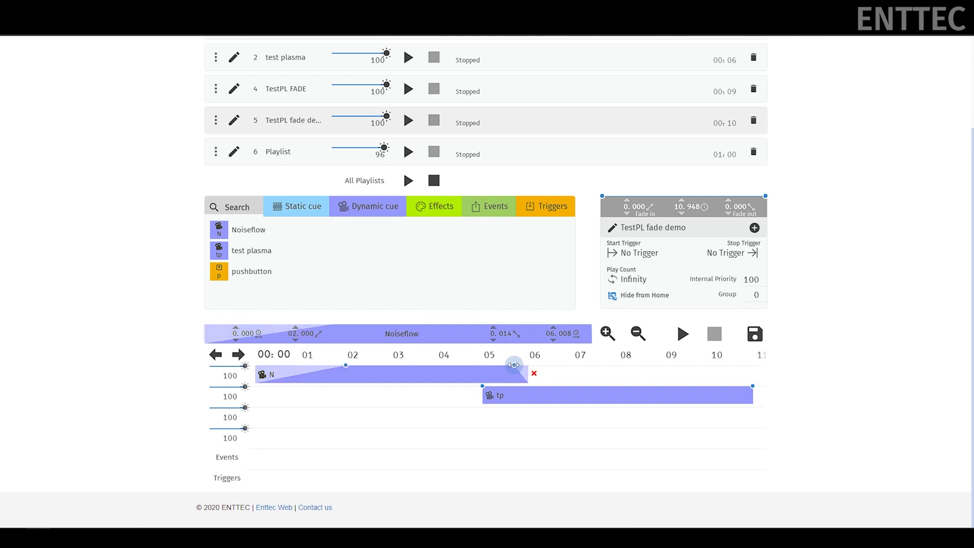
pyautogui.moveTo(473, 364); pyautogui.dragTo(469, 364)
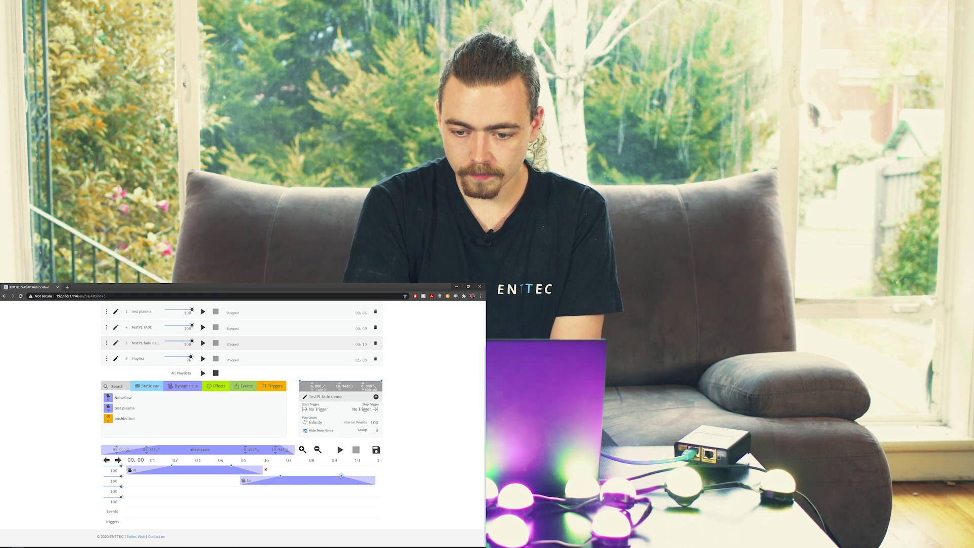
# Step: Pull the test plasma clip's fade-out handle left until its header reads 05.886
pyautogui.moveTo(341, 476); pyautogui.dragTo(332, 476)
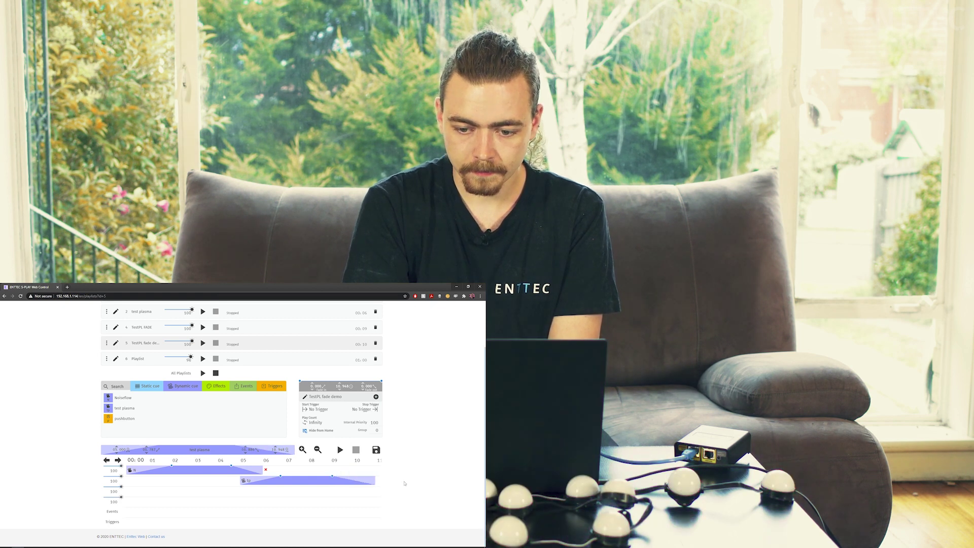